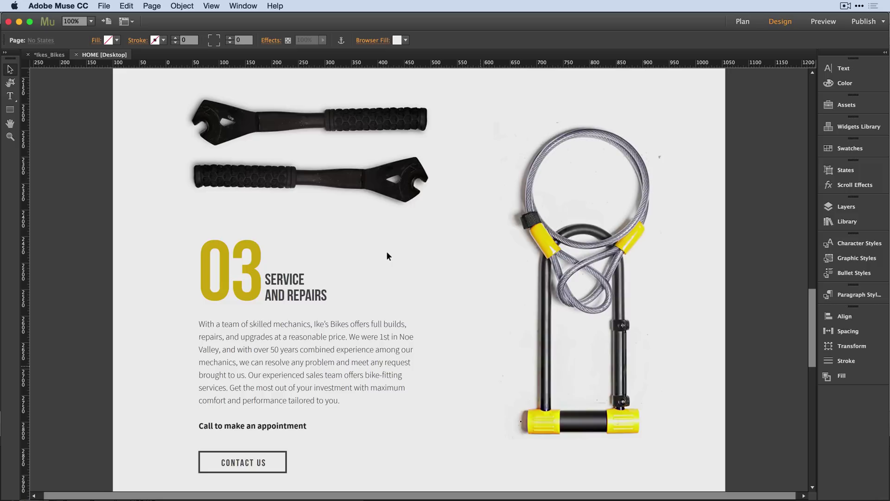
# Dismiss the File menu and confirm FTP Host is the ticked publish destination.
pyautogui.click(104, 6)
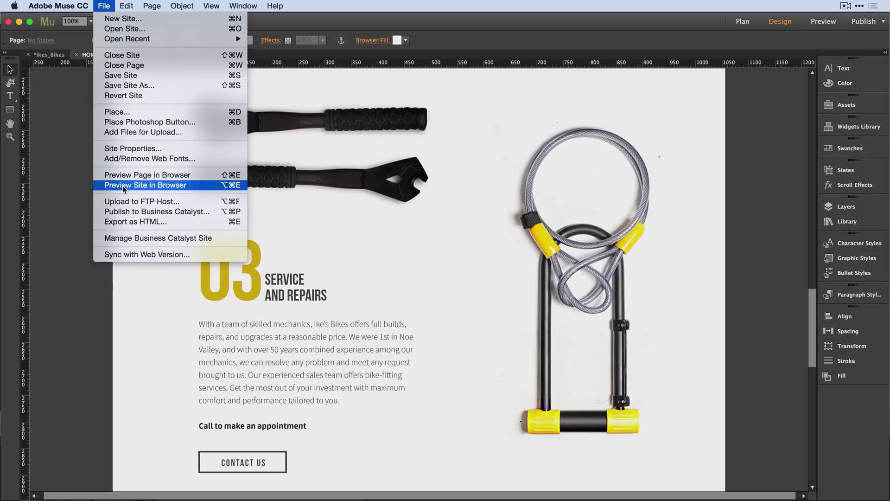
pyautogui.click(78, 201)
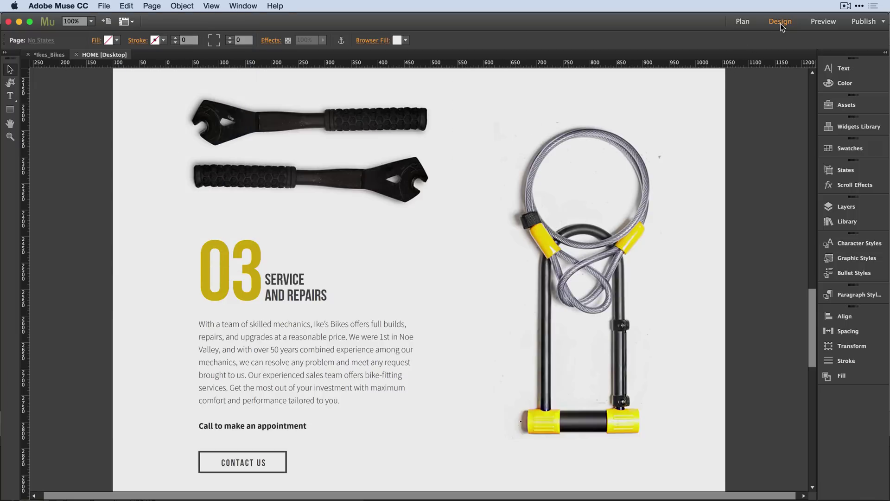
pyautogui.click(882, 21)
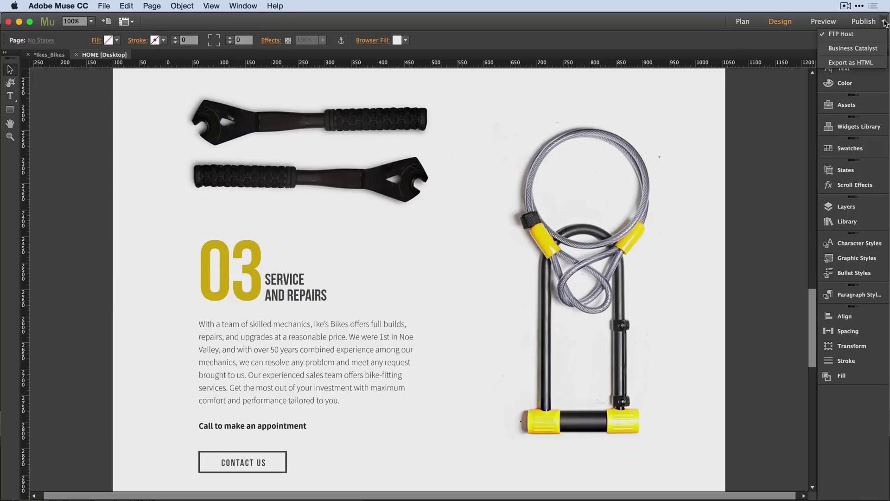
pyautogui.click(850, 35)
# Publish to FTP Host, switch the account, and move the connection dialog up-left.
pyautogui.click(865, 22)
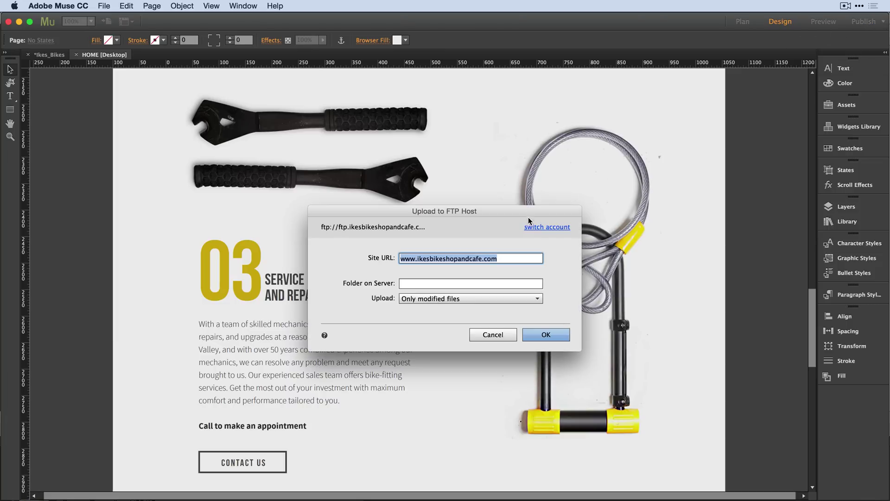
pyautogui.click(544, 229)
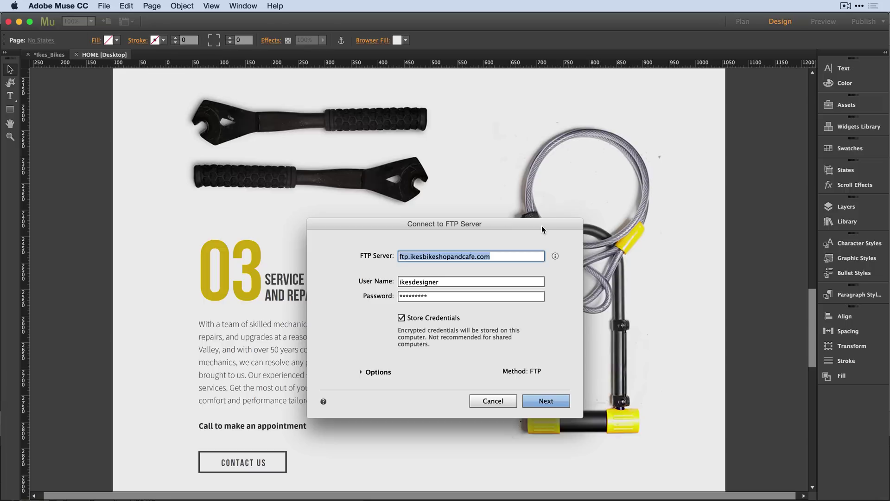
pyautogui.moveTo(522, 228); pyautogui.dragTo(496, 184)
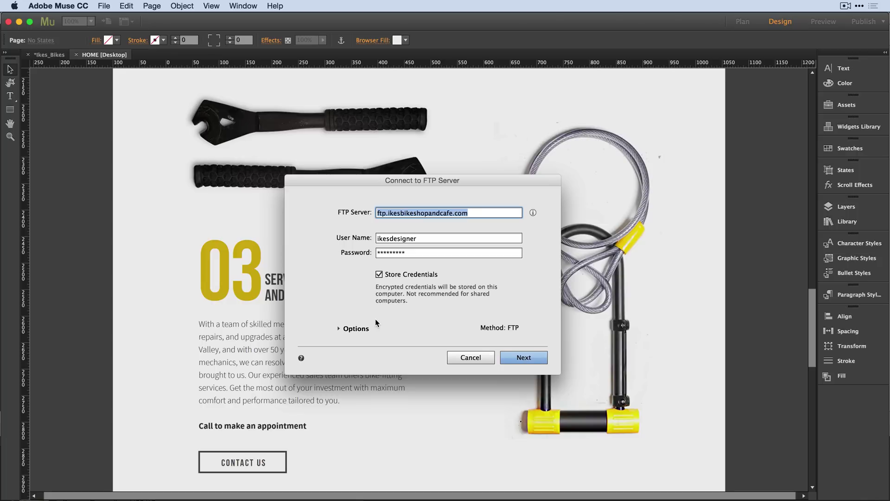
# Expand connection Options and change the Method from FTP to Auto detect.
pyautogui.click(339, 329)
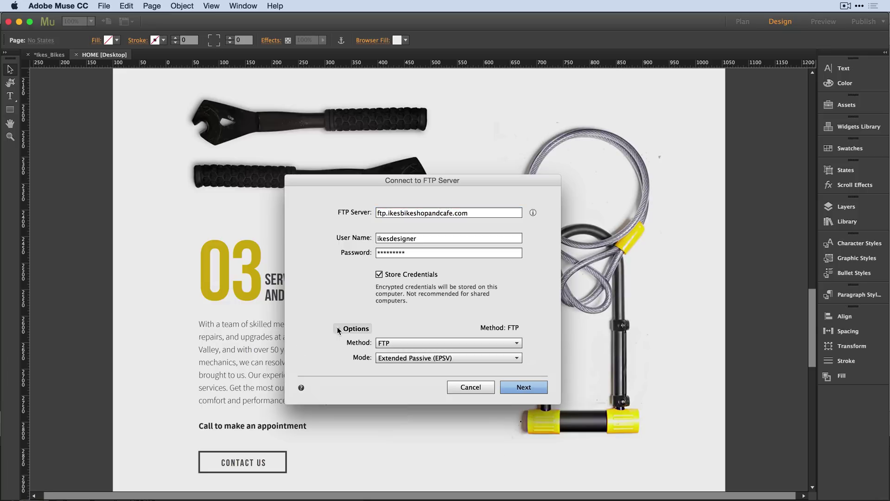
pyautogui.click(407, 343)
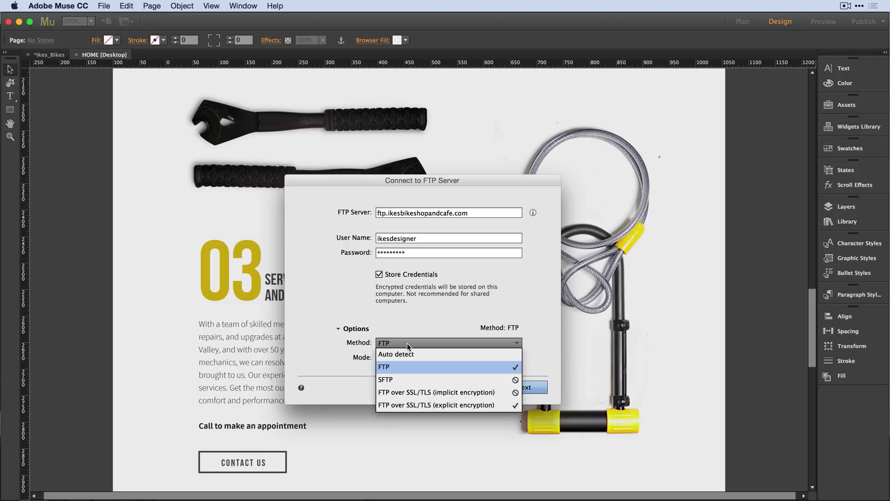
pyautogui.click(411, 354)
pyautogui.click(429, 342)
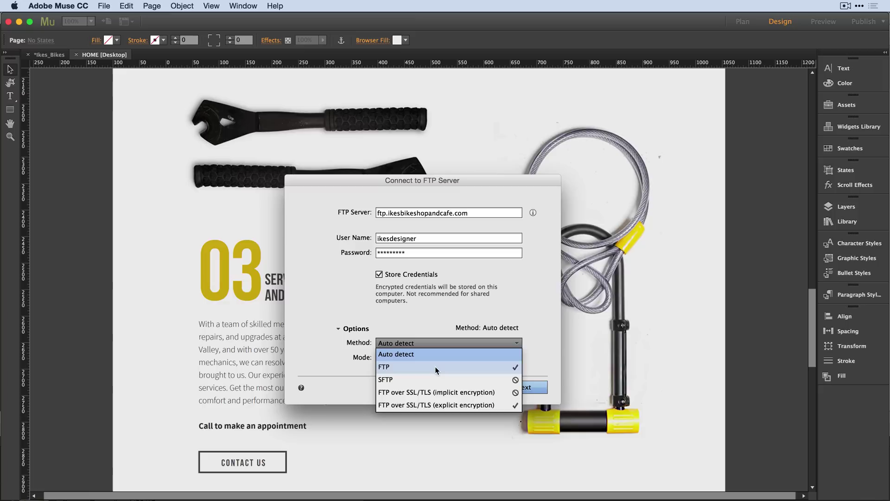
pyautogui.click(539, 303)
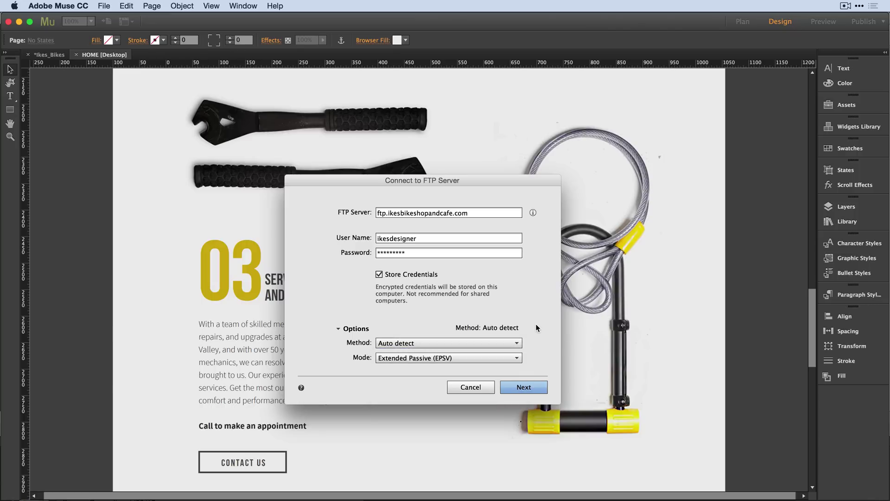
# Connect securely to the ikesbikeshopandcafe.com FTP server with the entered credentials.
pyautogui.click(531, 392)
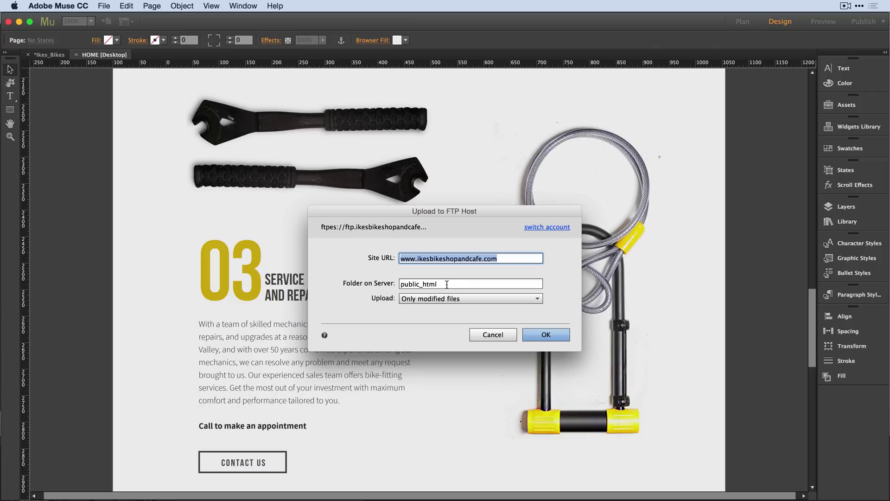
# Switch the upload from modified files only to All files and start the upload.
pyautogui.click(470, 298)
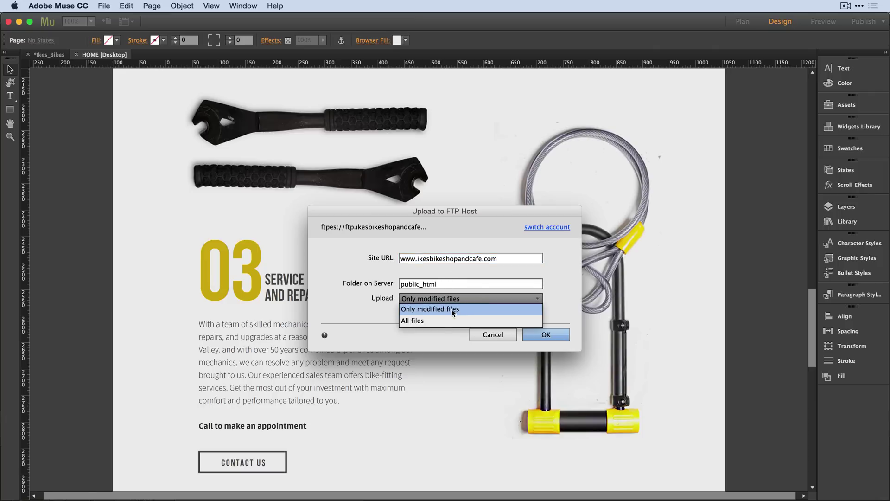
pyautogui.click(440, 321)
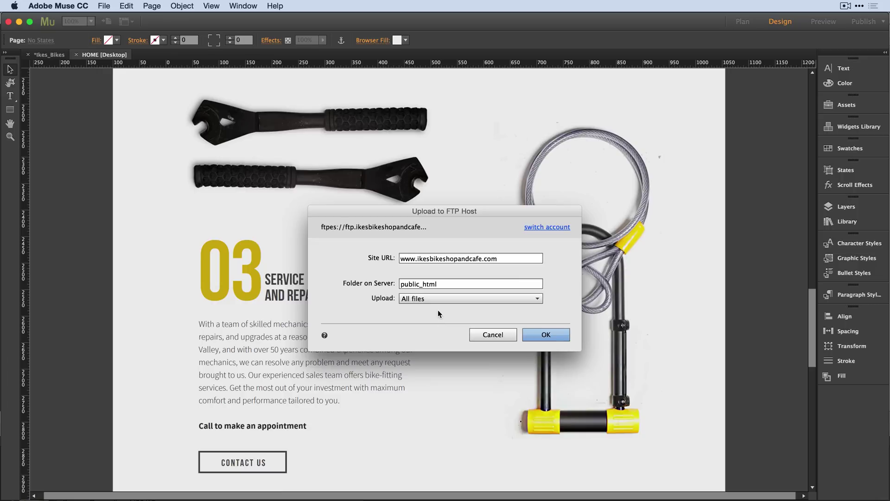
pyautogui.click(532, 334)
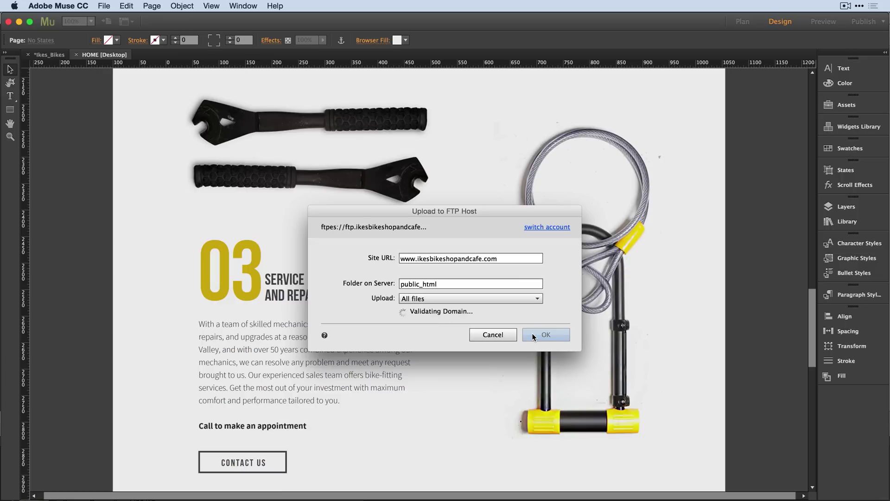